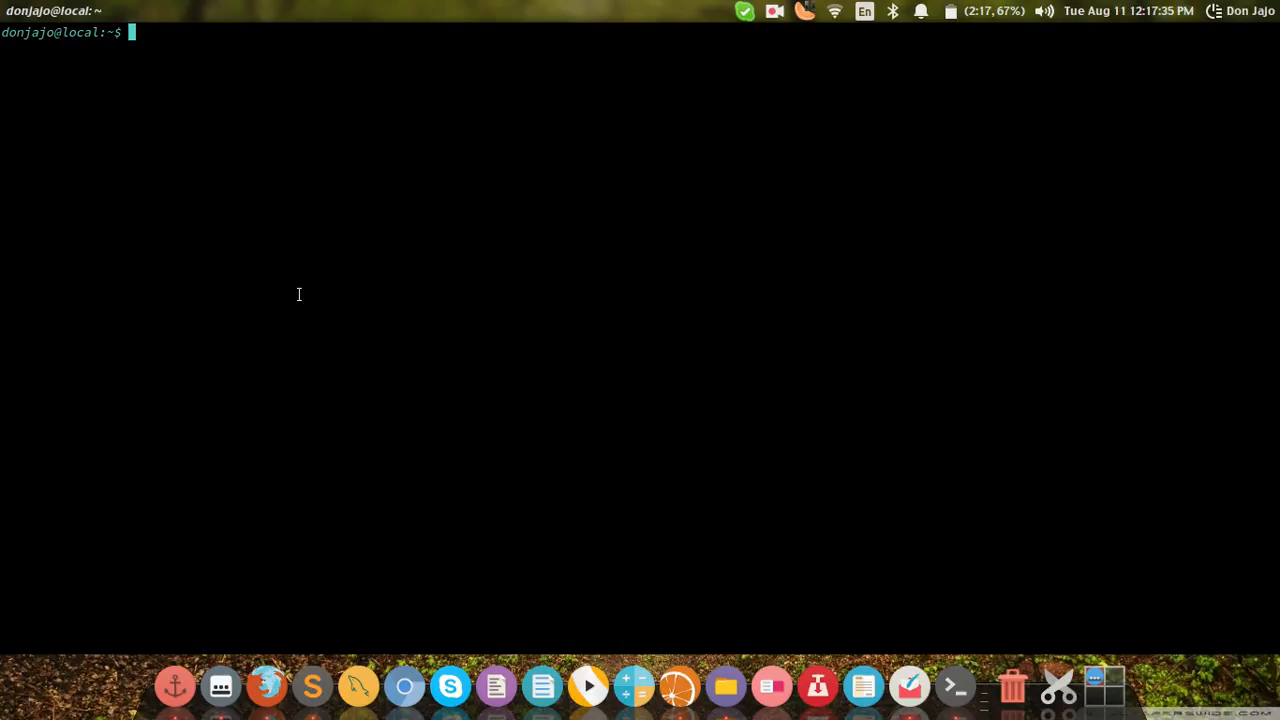
Step: Refresh the package lists with sudo apt-get update in the terminal, submitting the sudo password
text(sudo apt-get u)
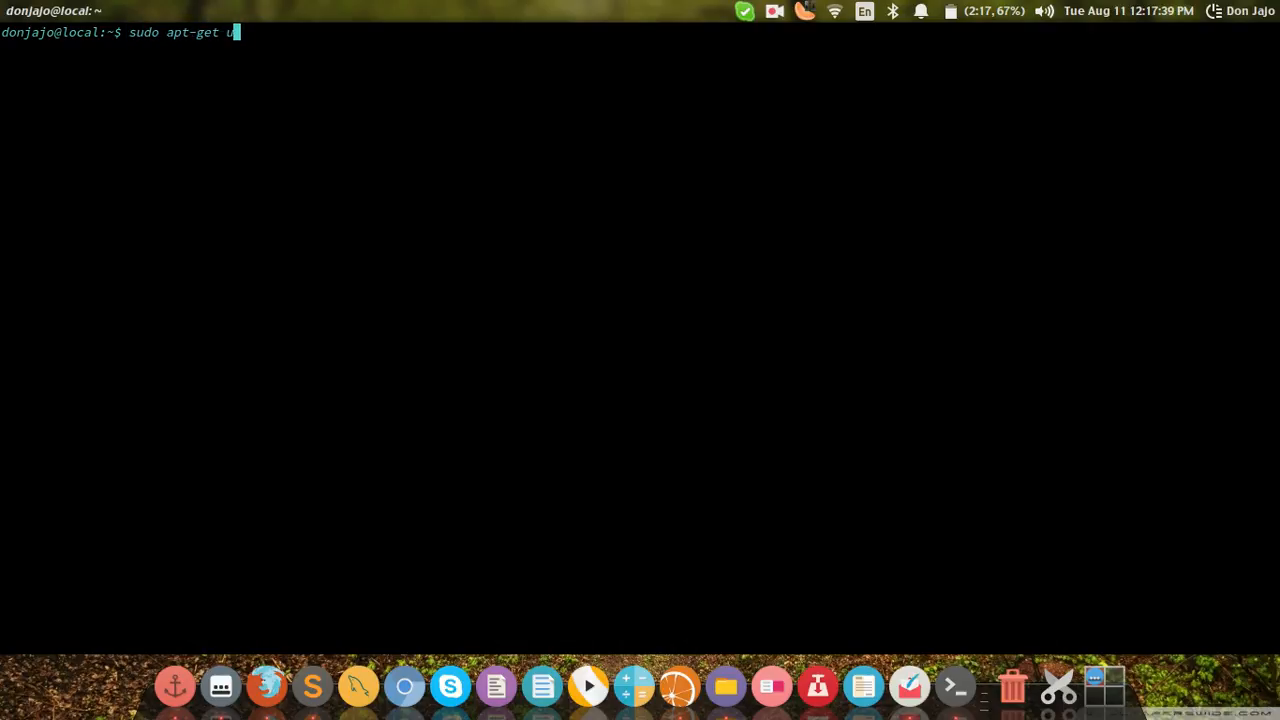
text(pdate)
key(Return)
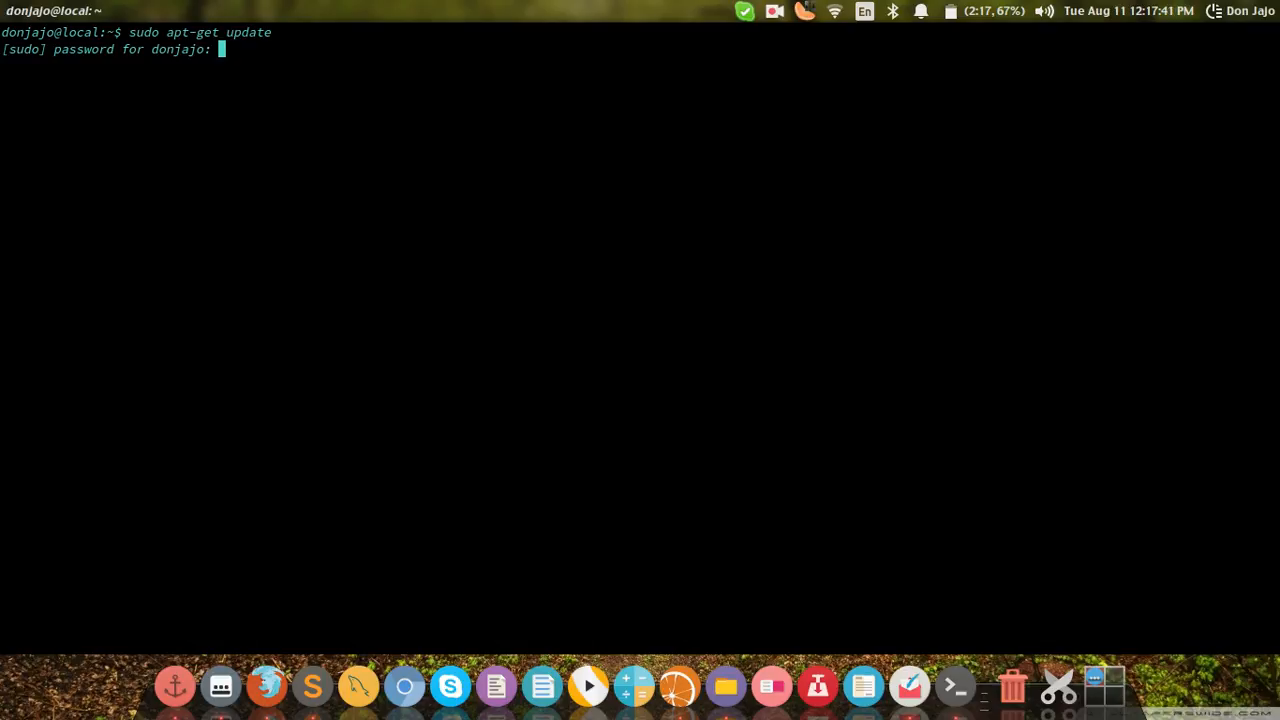
key(Return)
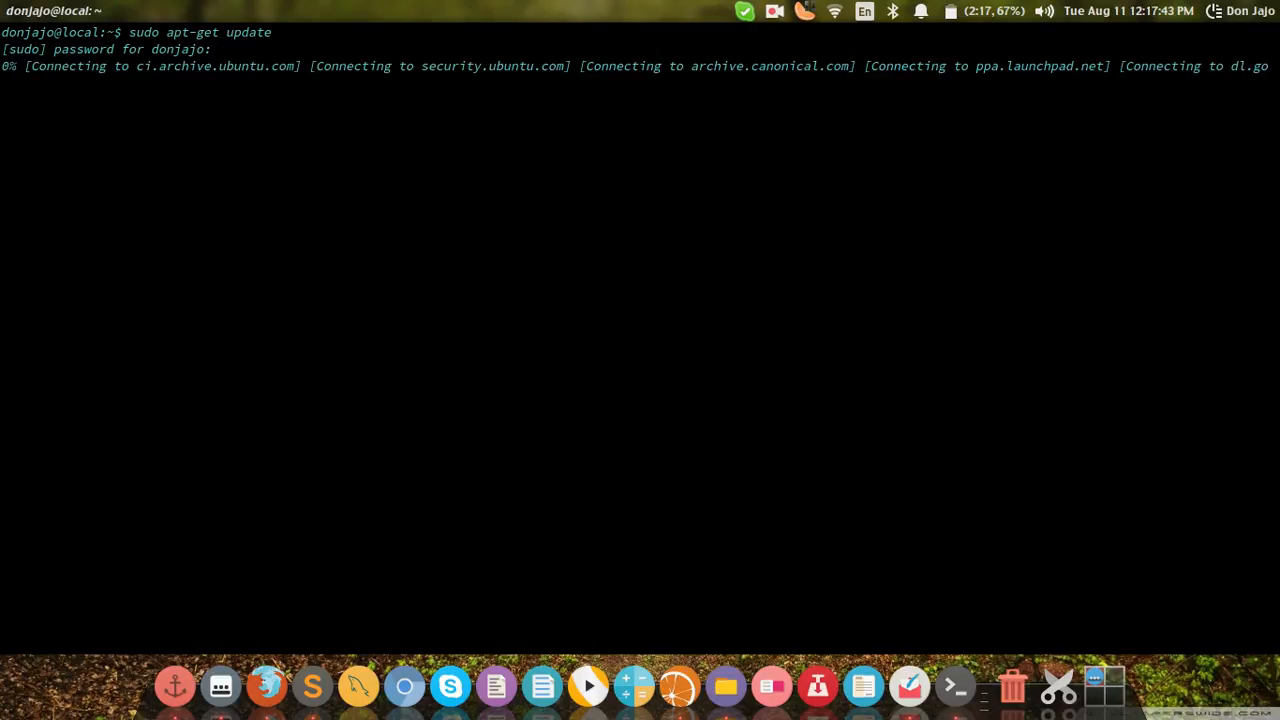
click(775, 11)
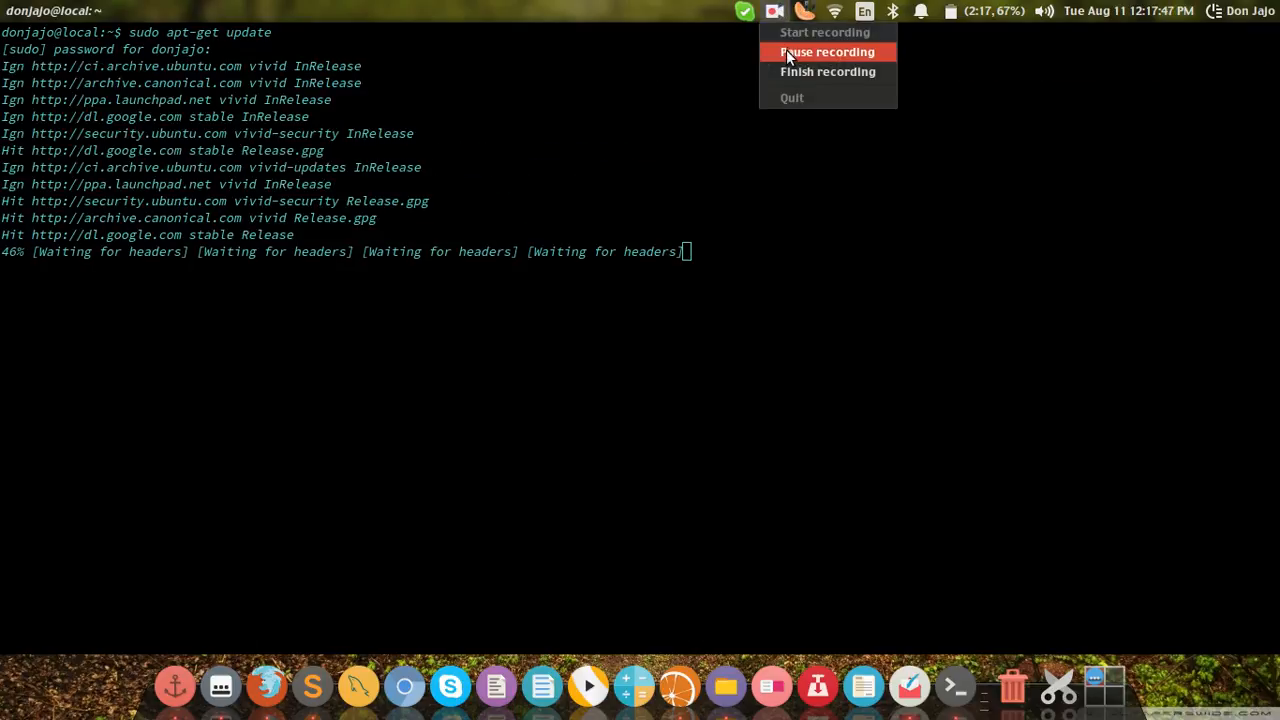
click(787, 52)
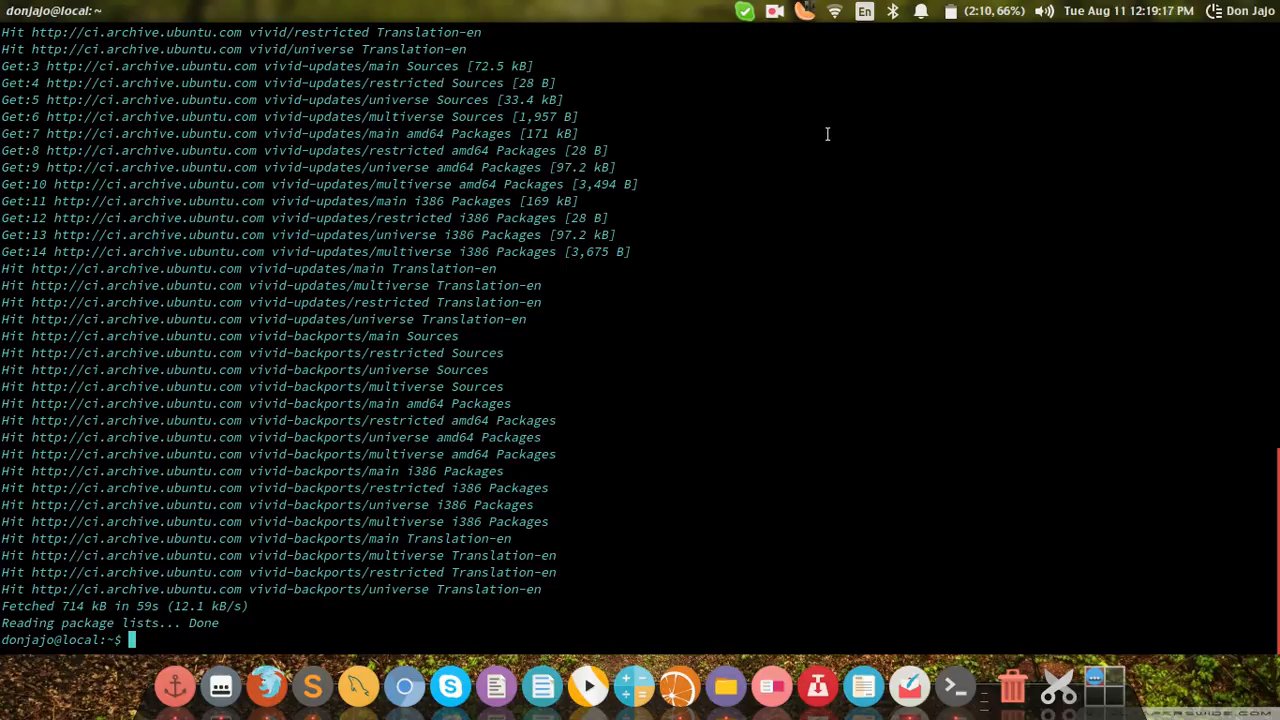
Step: Install GParted with sudo apt-get install gparted
text(sudo apt-get instal)
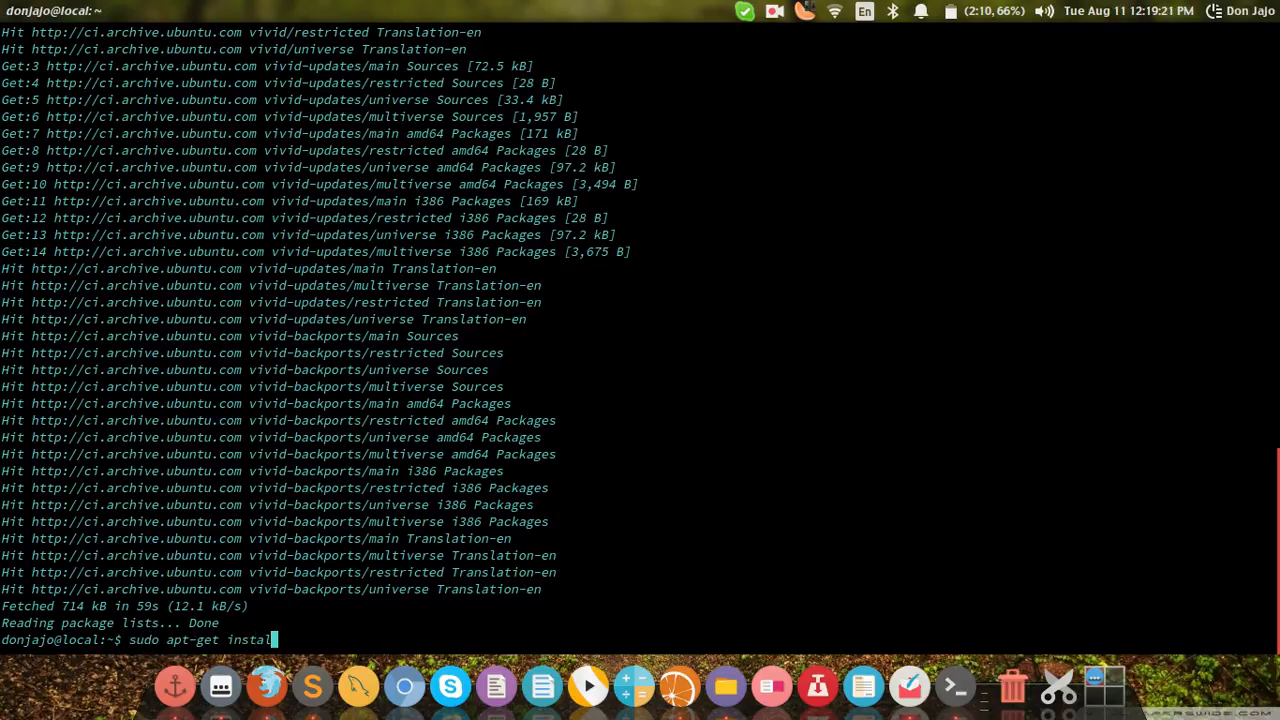
text(l gparted)
key(Return)
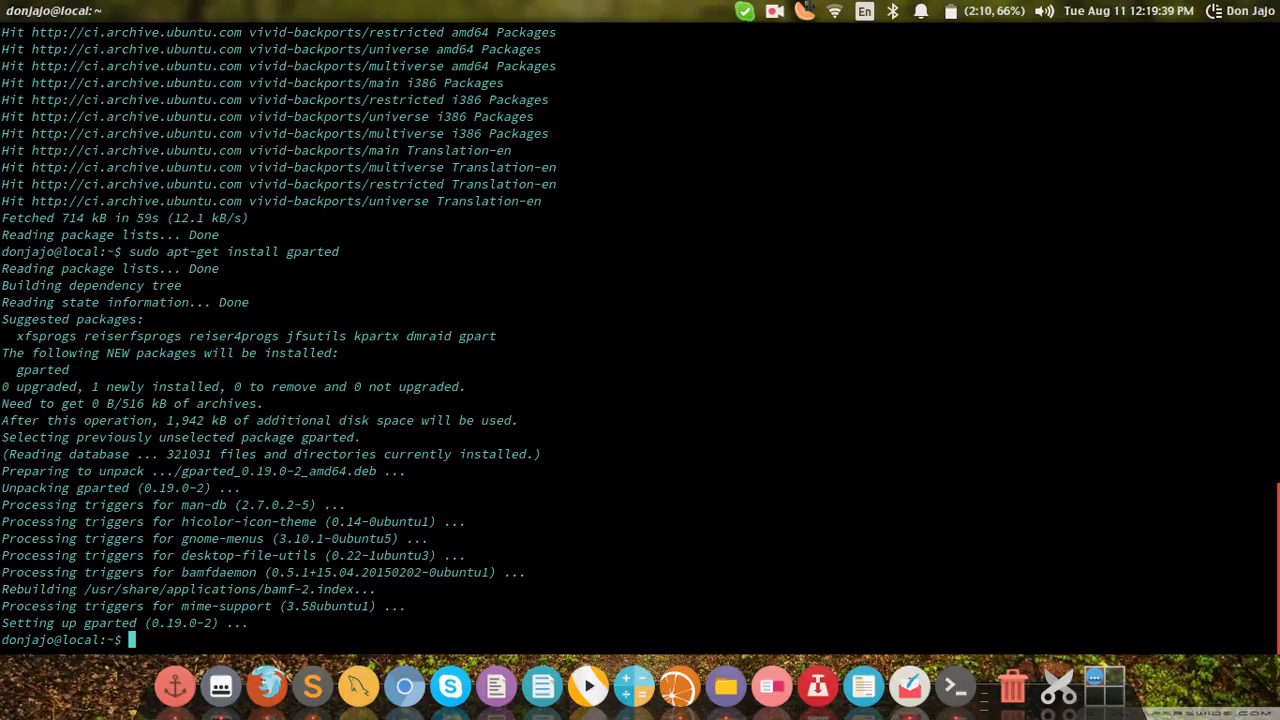
Step: Search the dash for gpa, launch GParted Partition Editor and authenticate with the account password
key(super)
text(d)
key(BackSpace)
text(g)
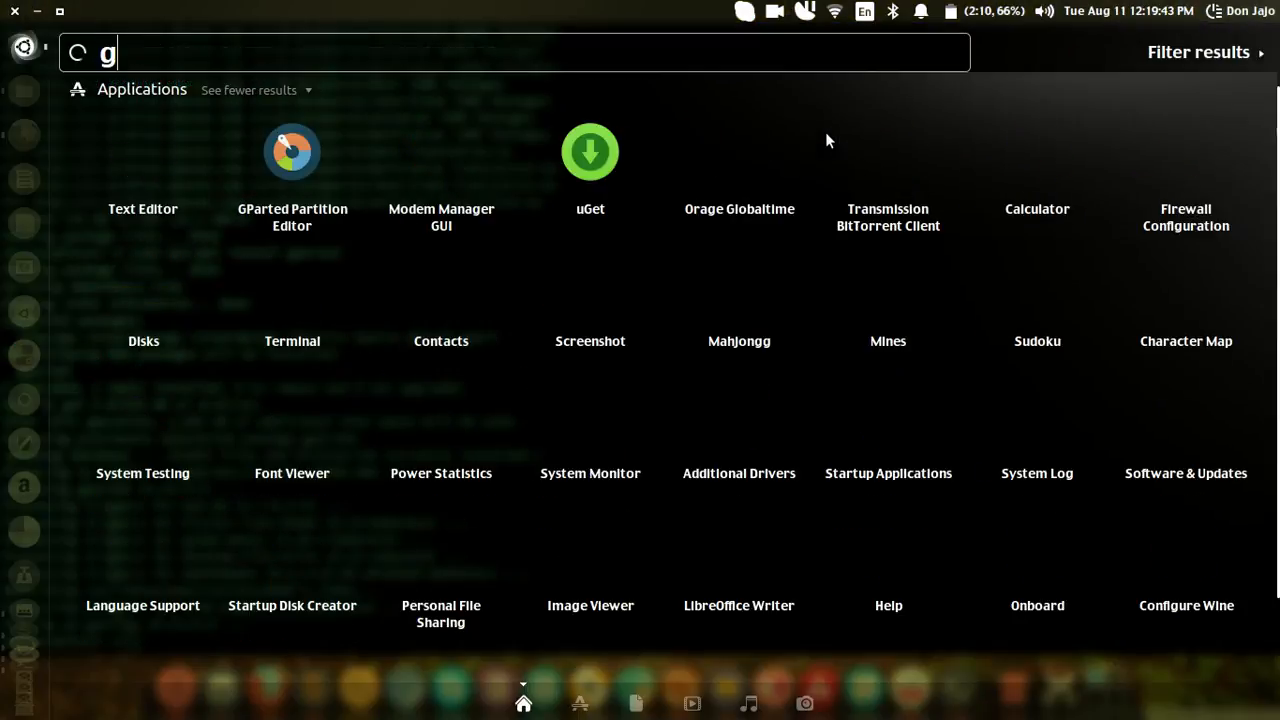
text(pa)
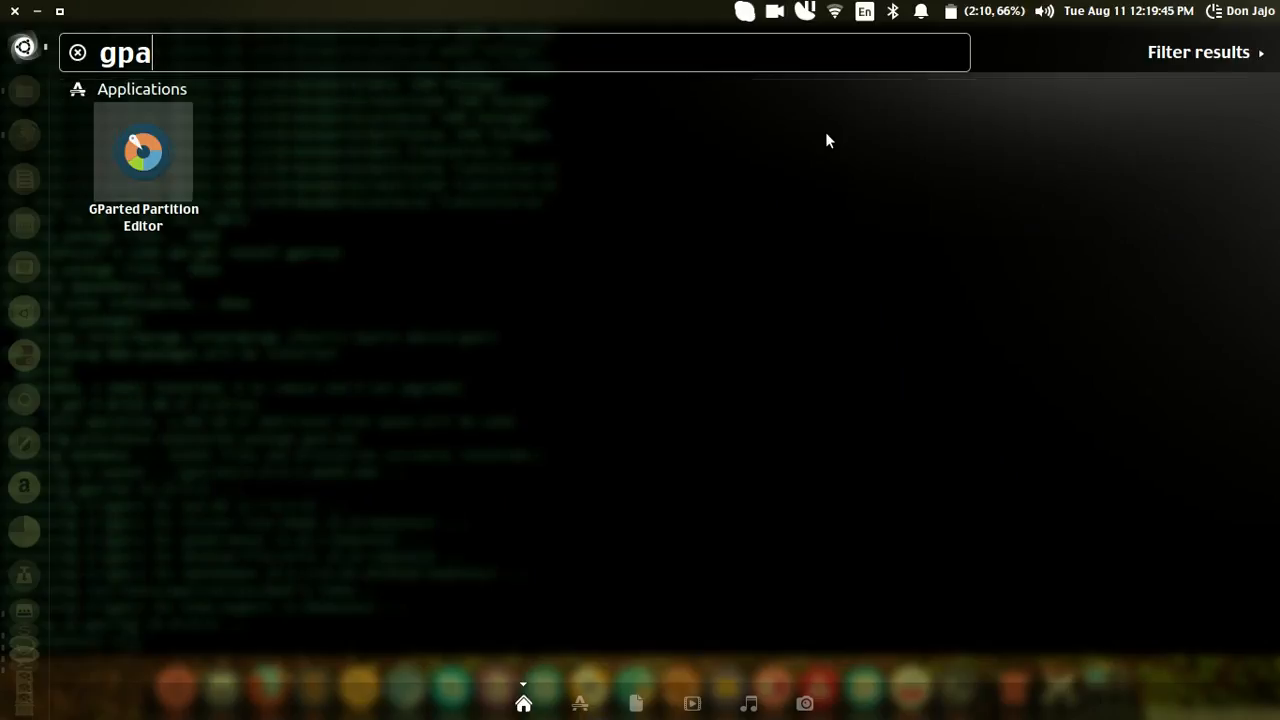
key(Return)
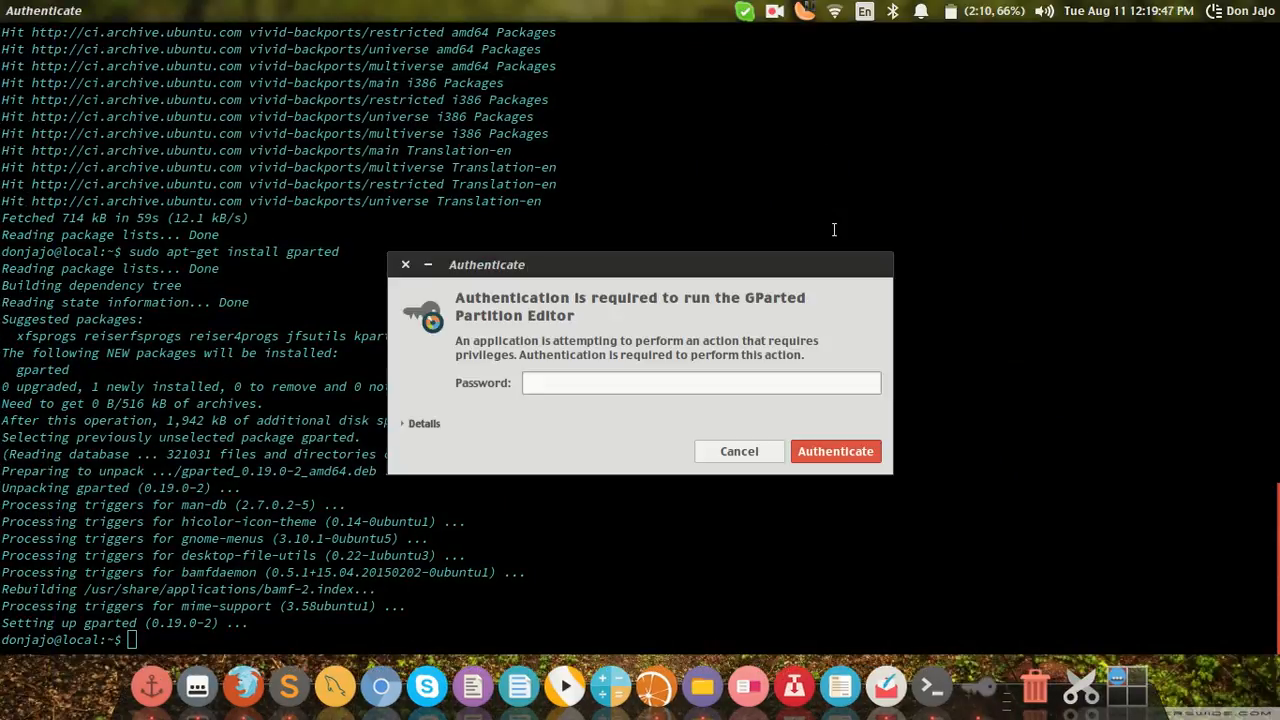
text(*********)
key(Return)
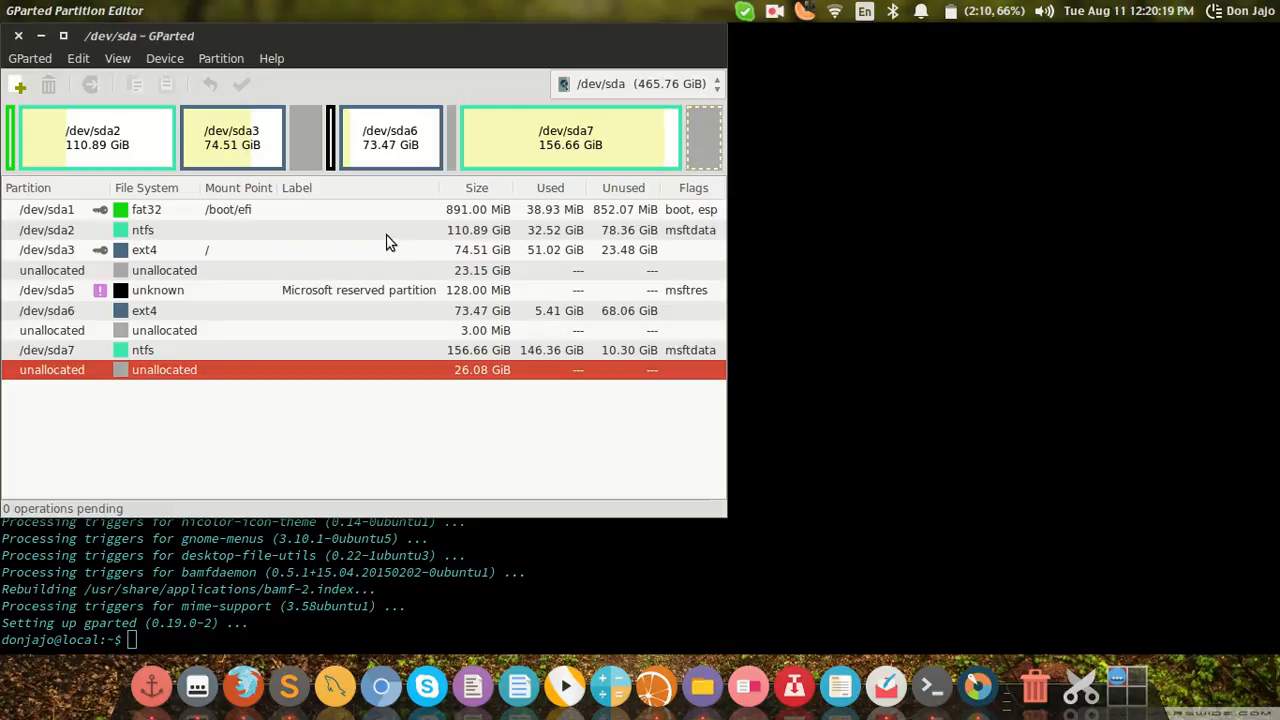
Step: Open the Resize/Move dialog for the /dev/sda2 NTFS partition
click(215, 250)
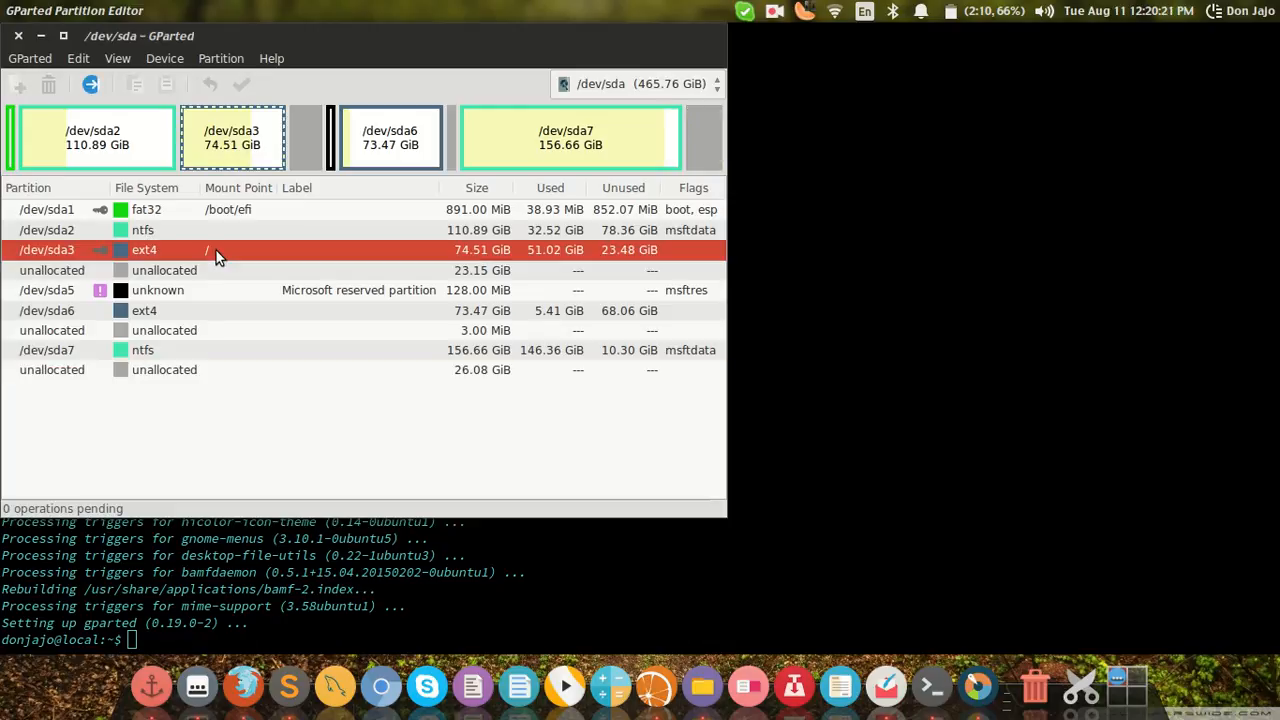
click(221, 236)
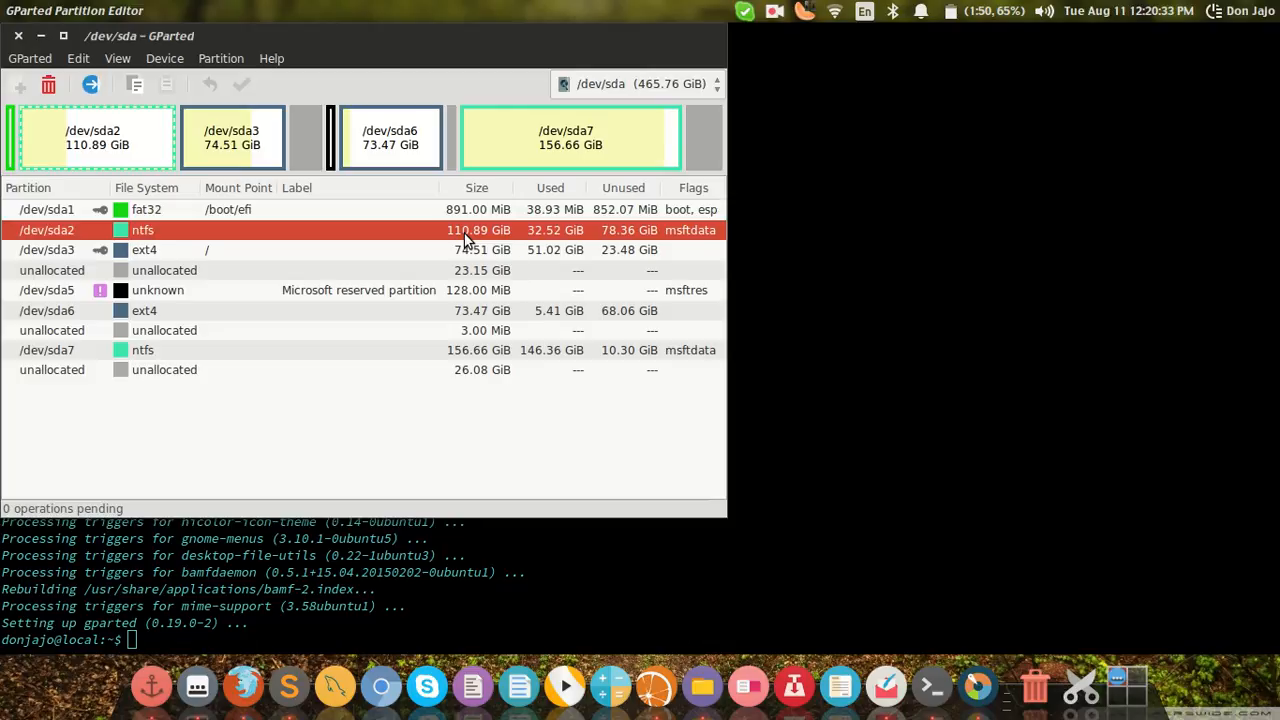
right_click(465, 236)
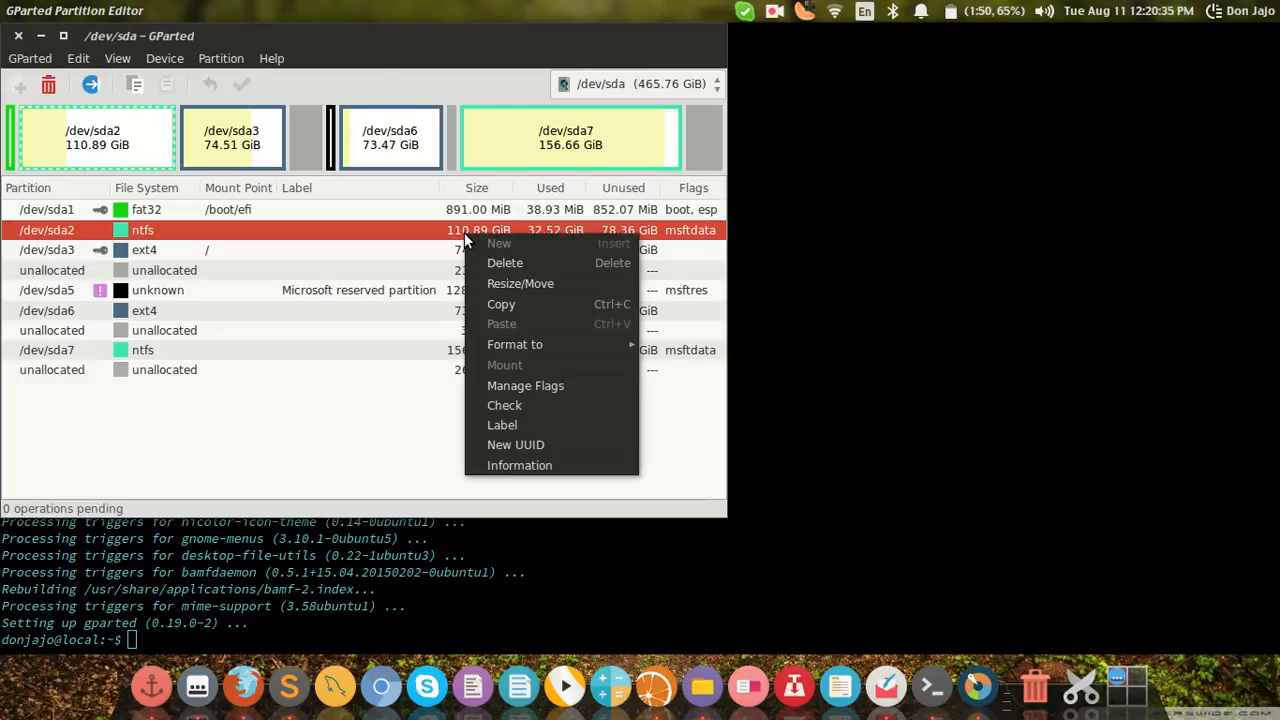
click(497, 285)
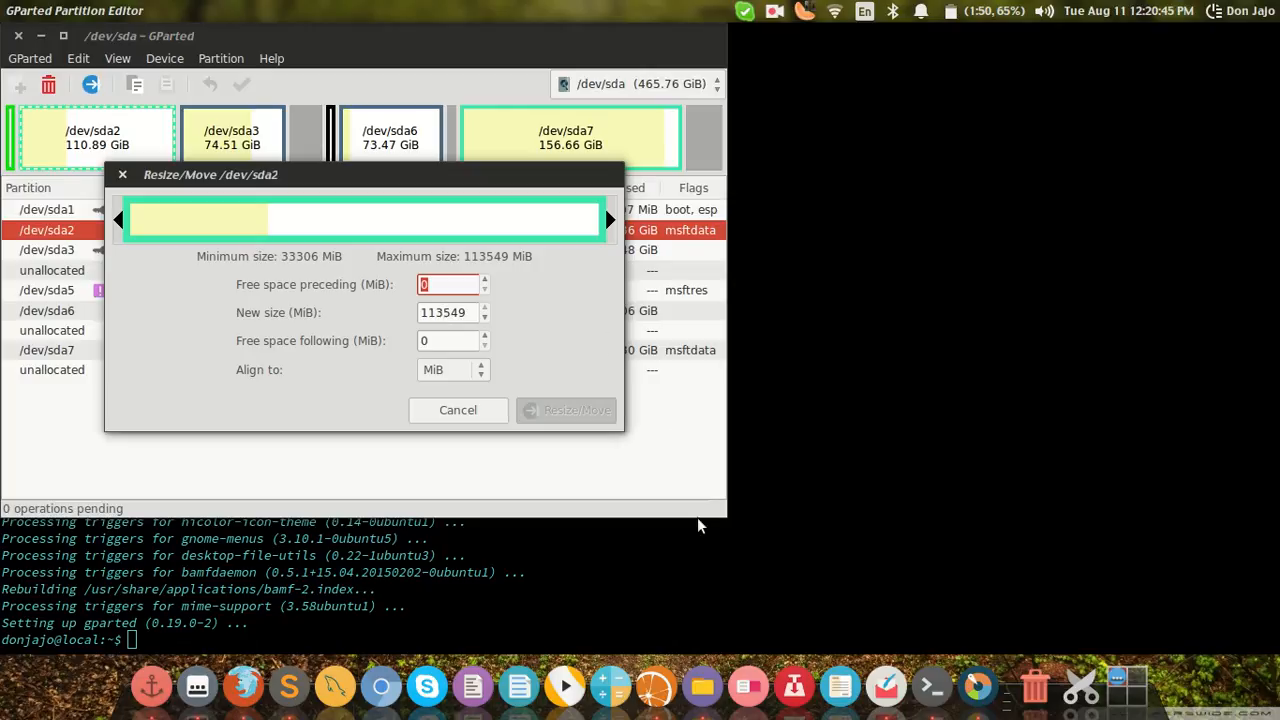
Step: Browse the 119 GB Volume in the file manager to check its contents
click(704, 684)
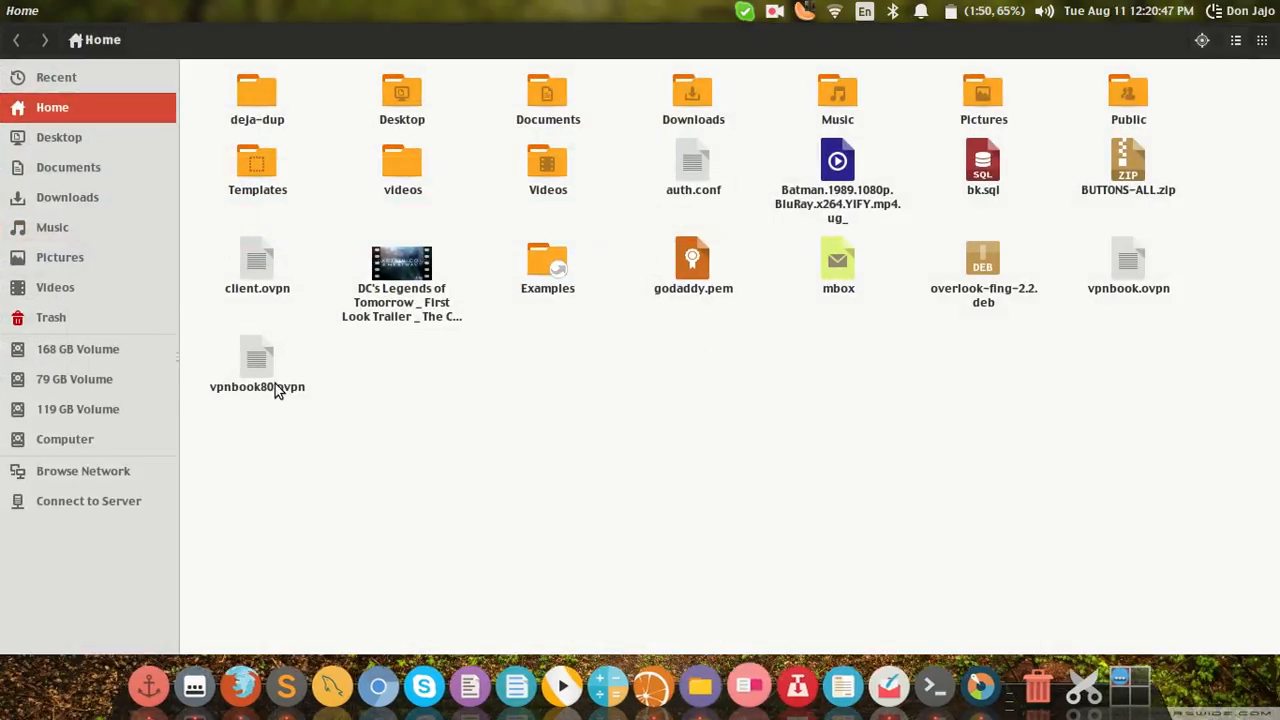
click(104, 404)
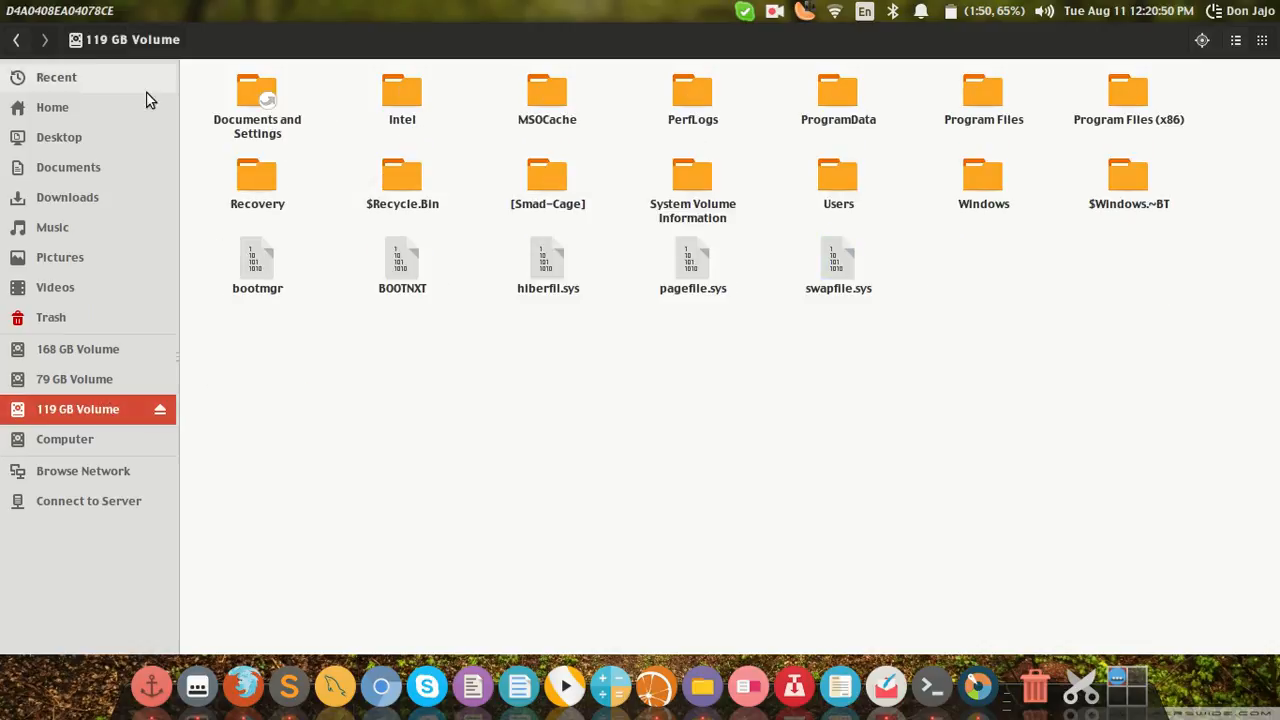
click(160, 409)
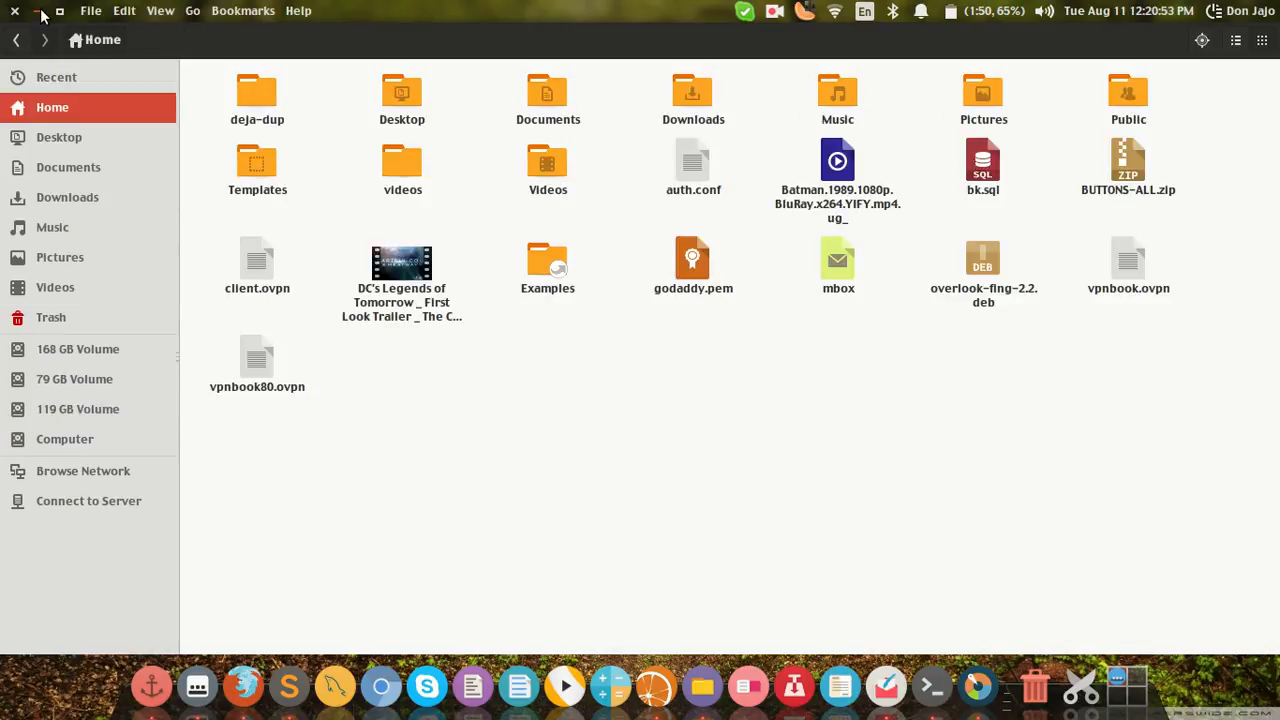
click(41, 12)
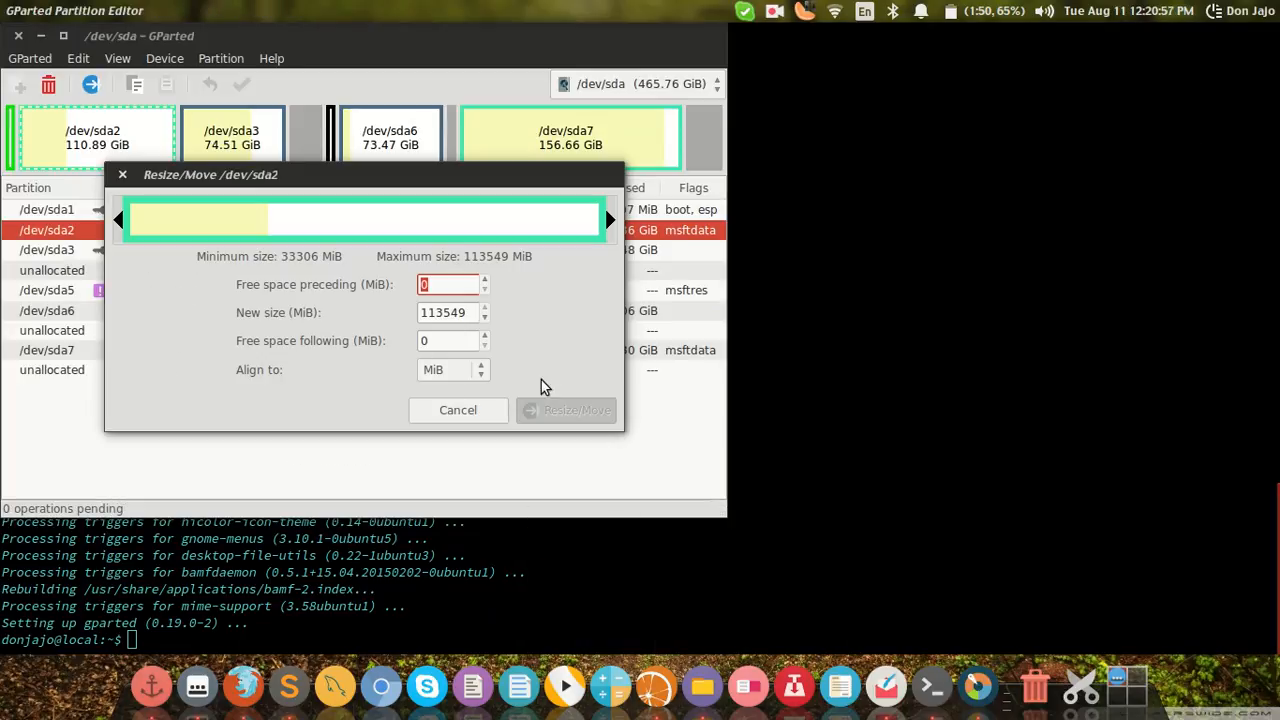
Step: Shrink /dev/sda2 by setting its new size to 90549 MiB and confirming the resize
click(443, 315)
drag(443, 315, 431, 313)
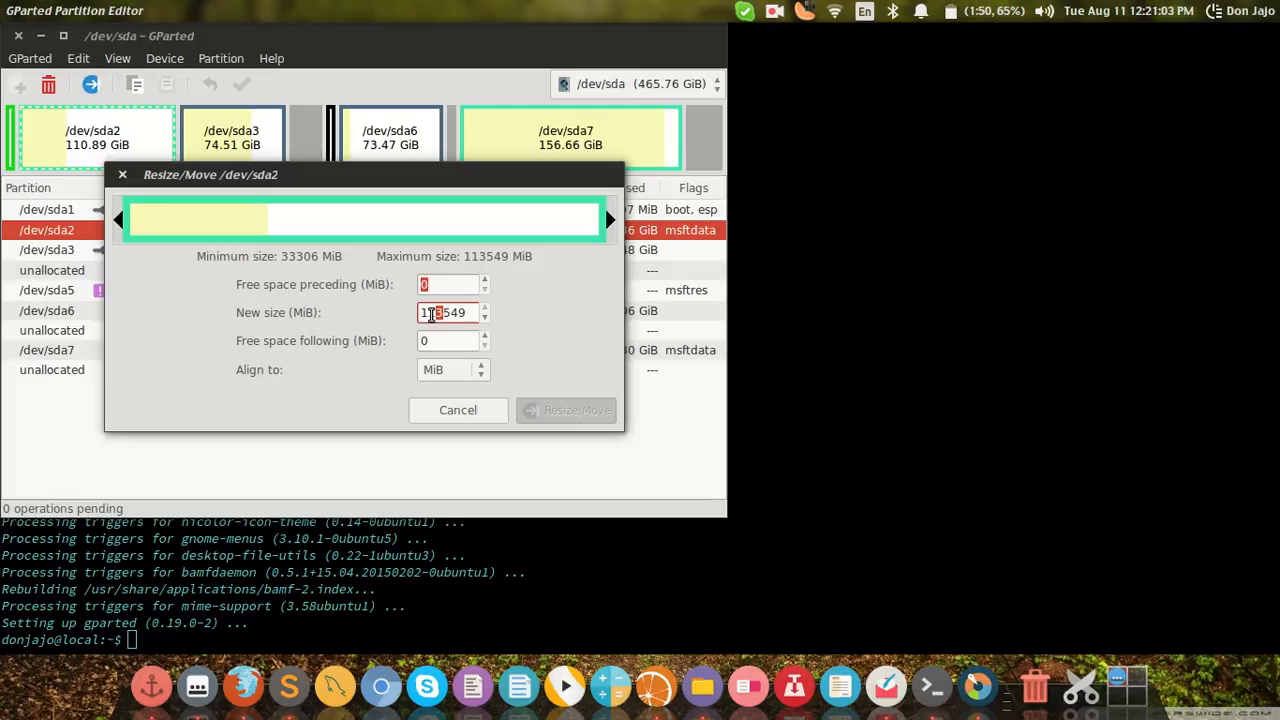
click(432, 313)
drag(432, 313, 440, 313)
key(BackSpace)
key(BackSpace)
key(BackSpace)
text(8)
key(BackSpace)
text(90)
key(Return)
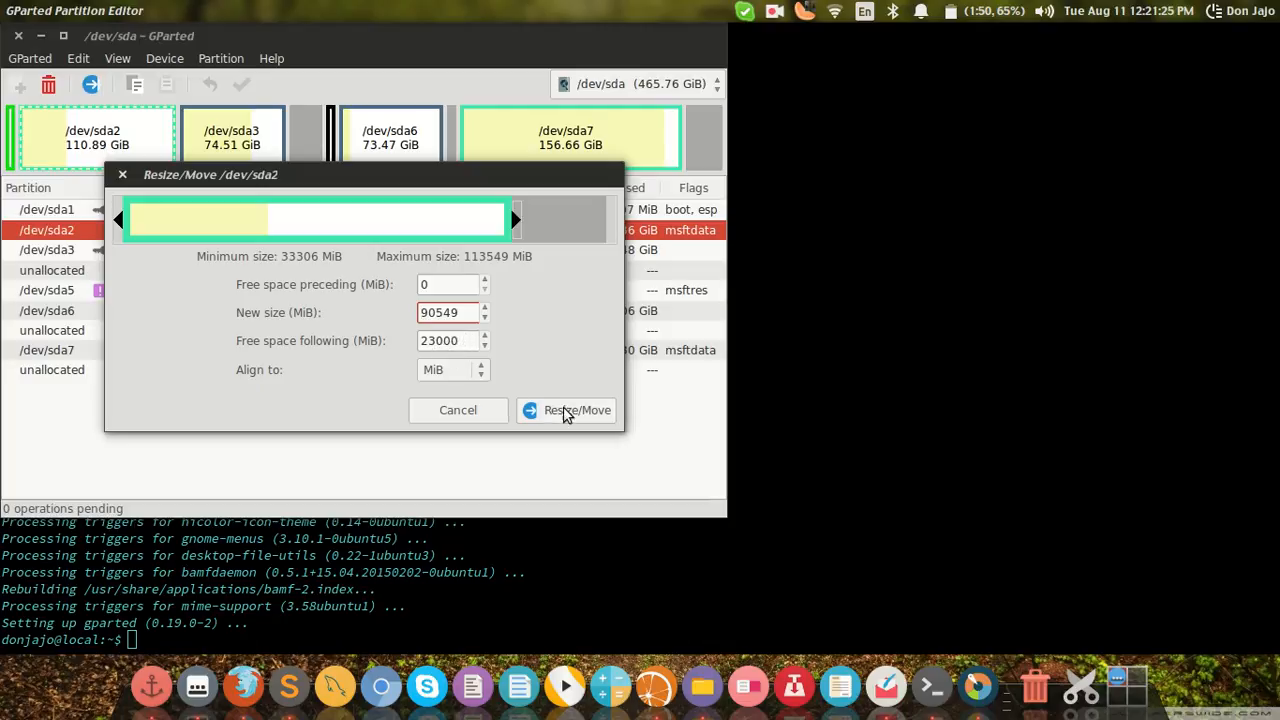
click(574, 417)
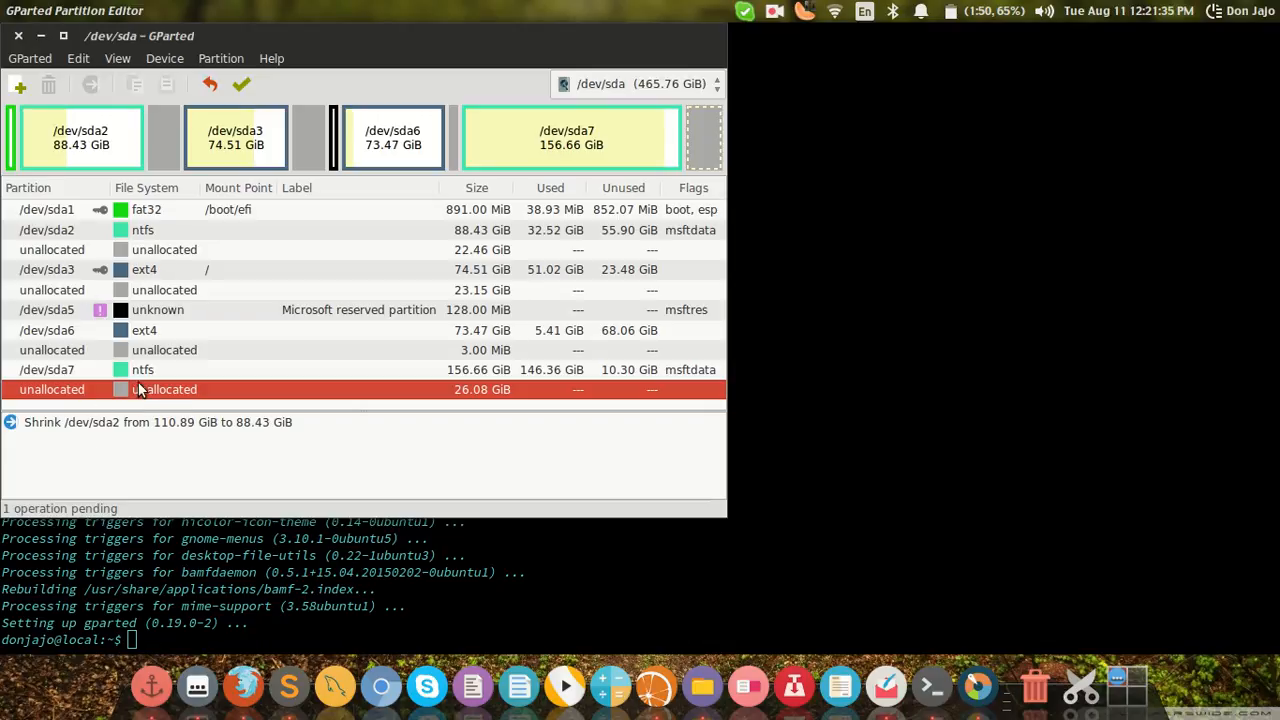
Step: Apply all pending operations, confirm, expand the details and close the progress window
right_click(94, 426)
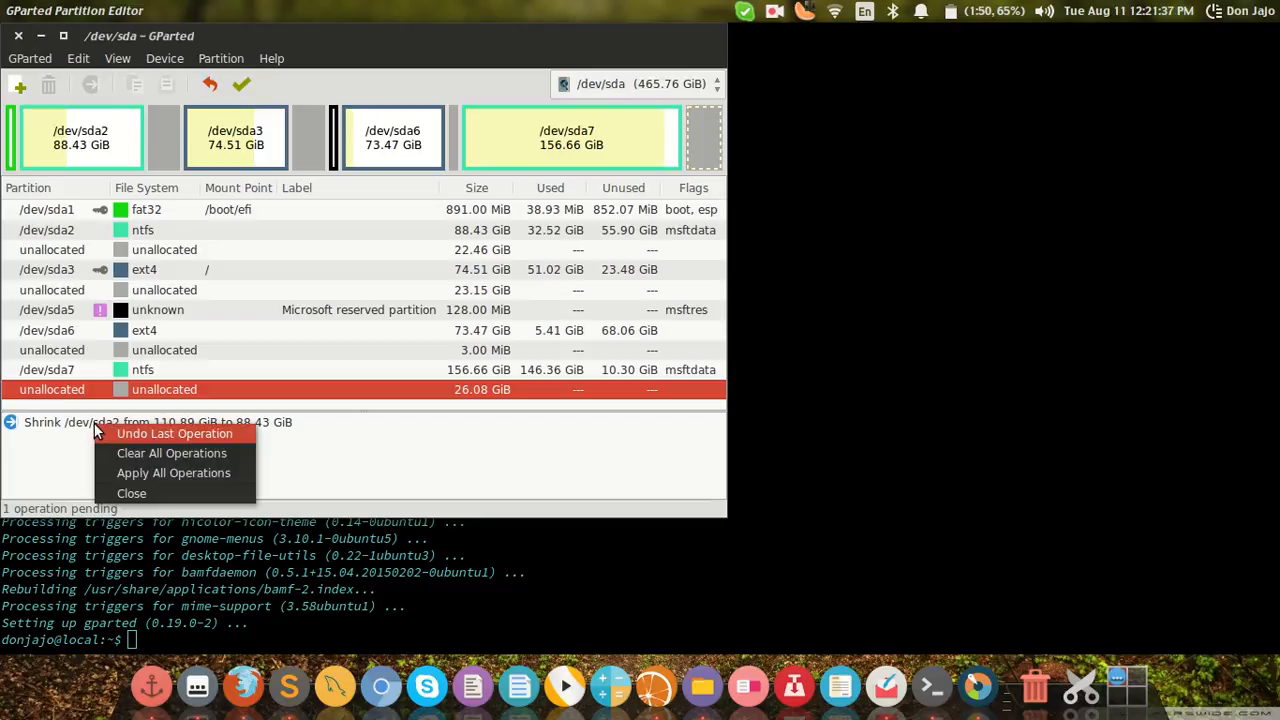
click(116, 474)
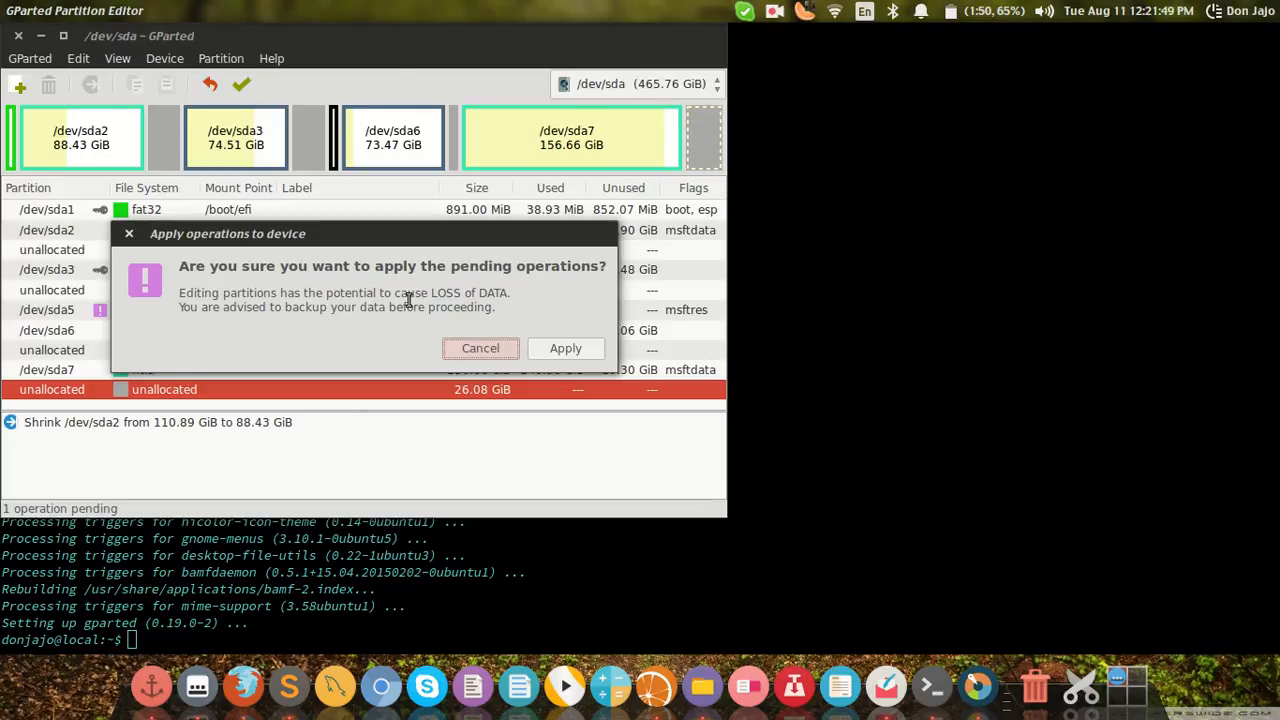
click(562, 349)
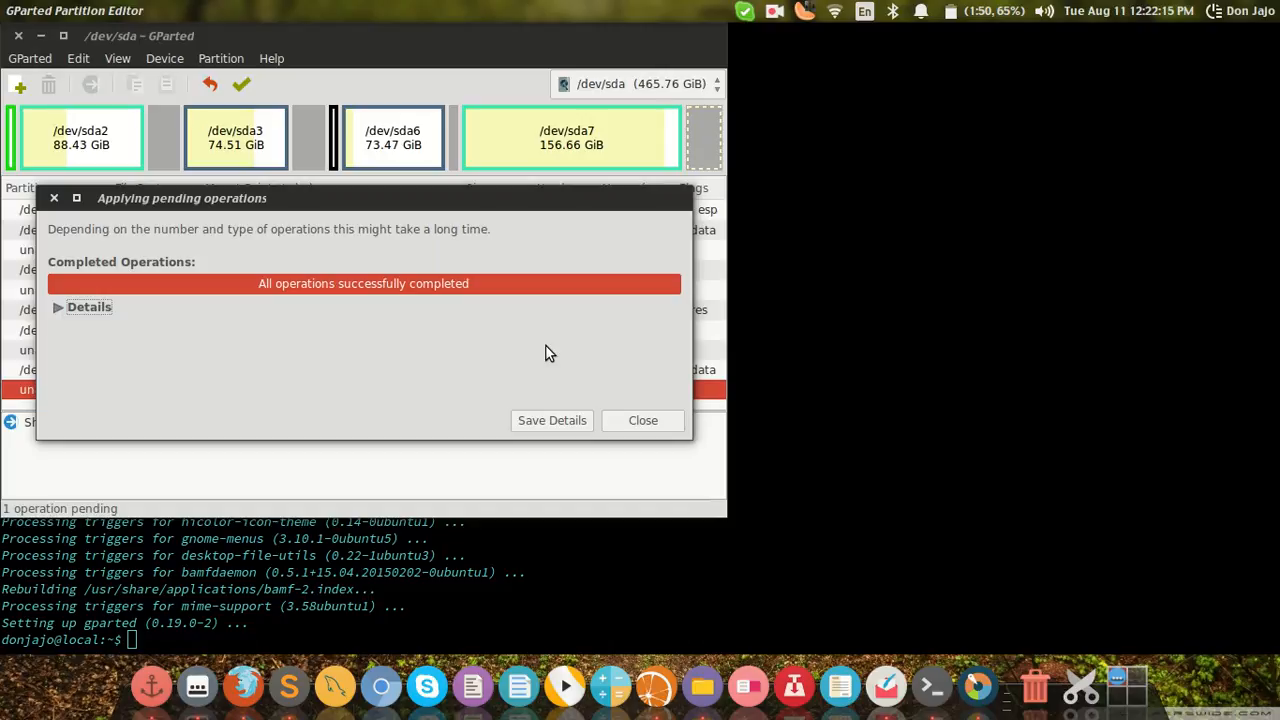
click(87, 309)
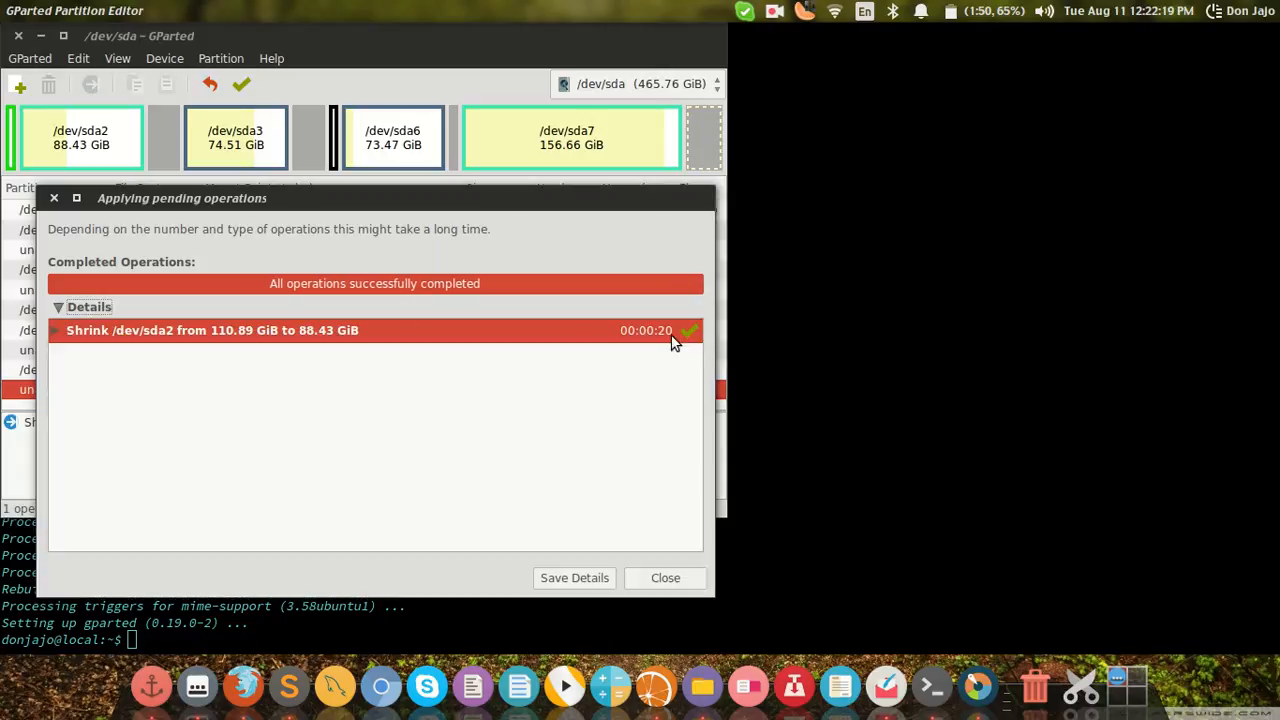
click(690, 579)
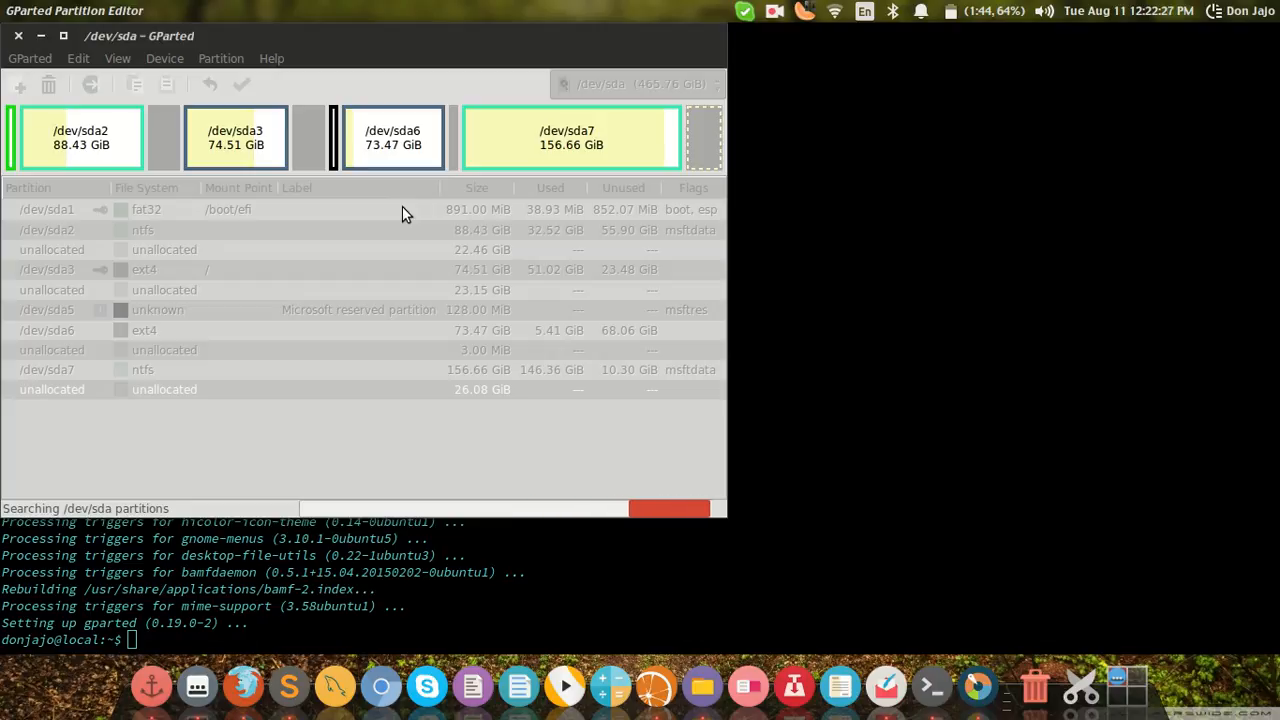
Step: Try to open the 95 GB Volume in the file manager and dismiss the dialog
click(716, 705)
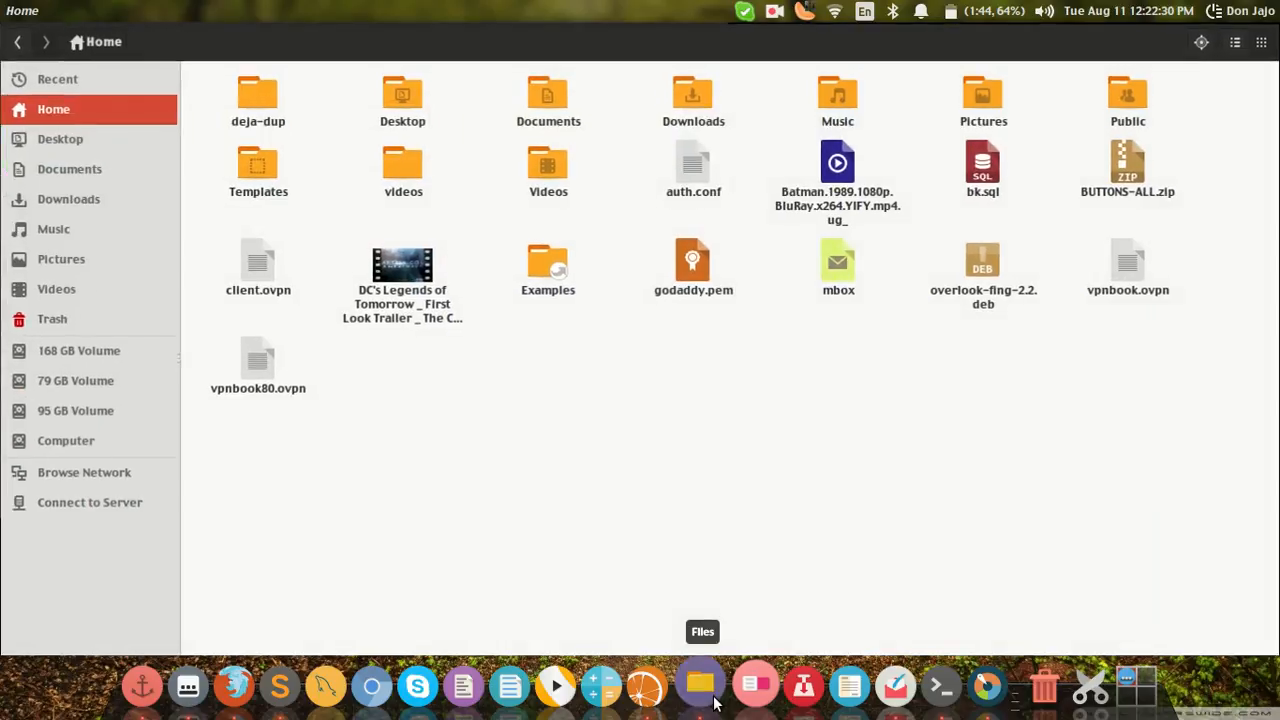
click(47, 411)
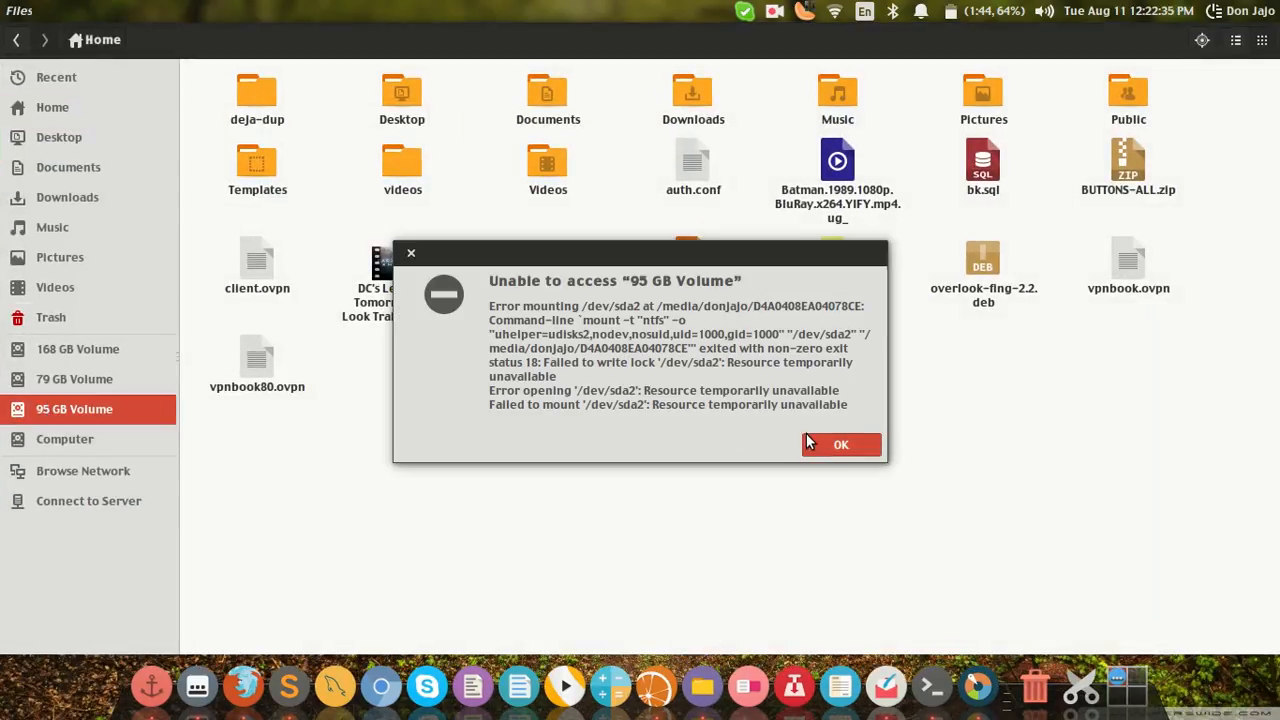
click(817, 437)
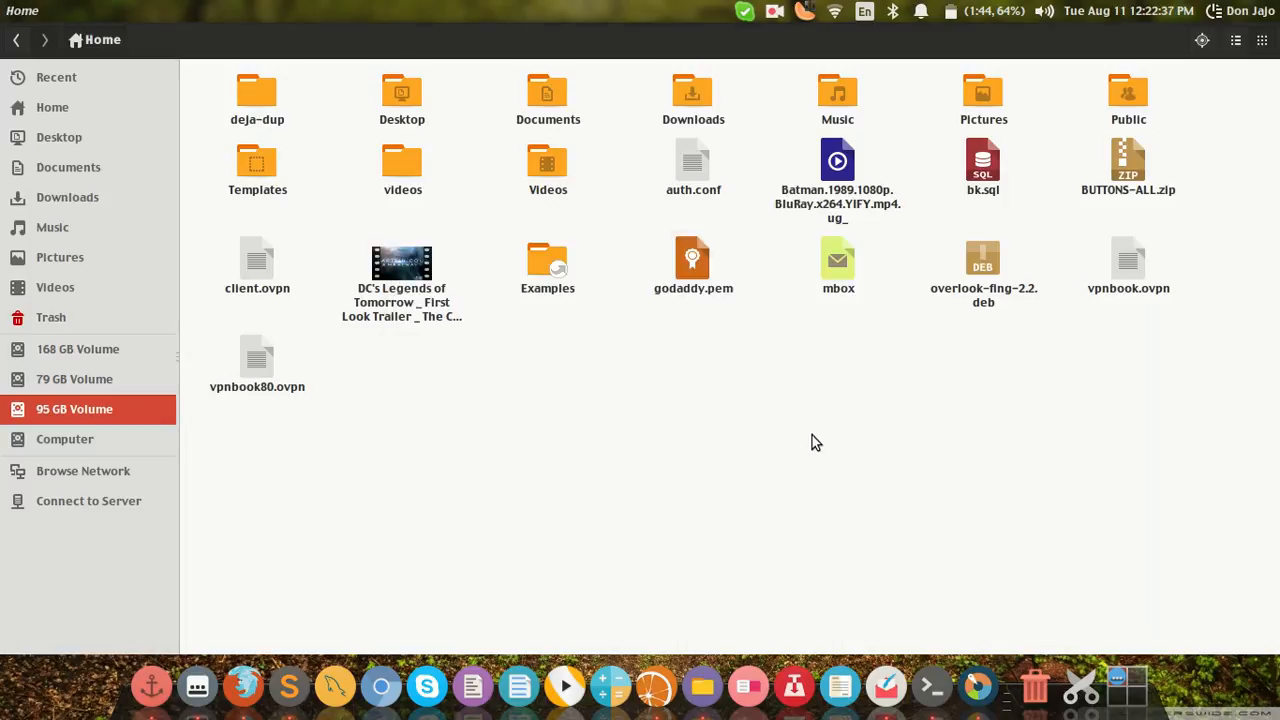
click(38, 11)
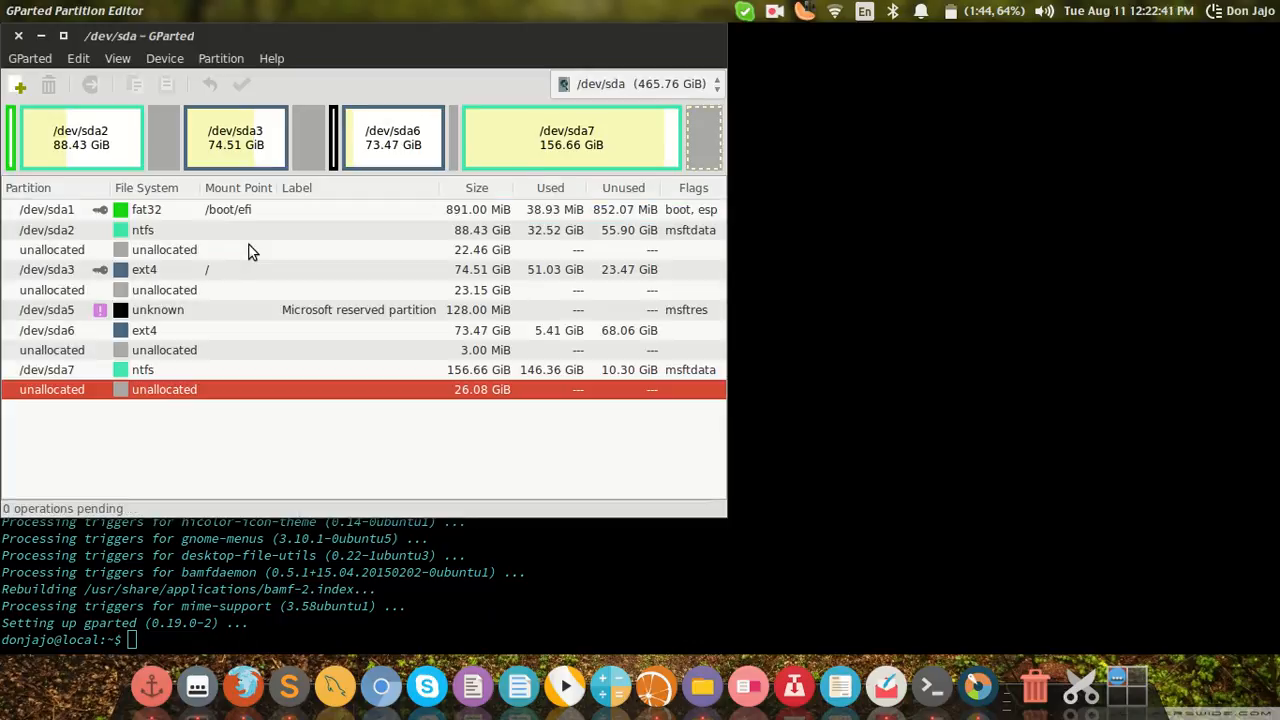
click(210, 232)
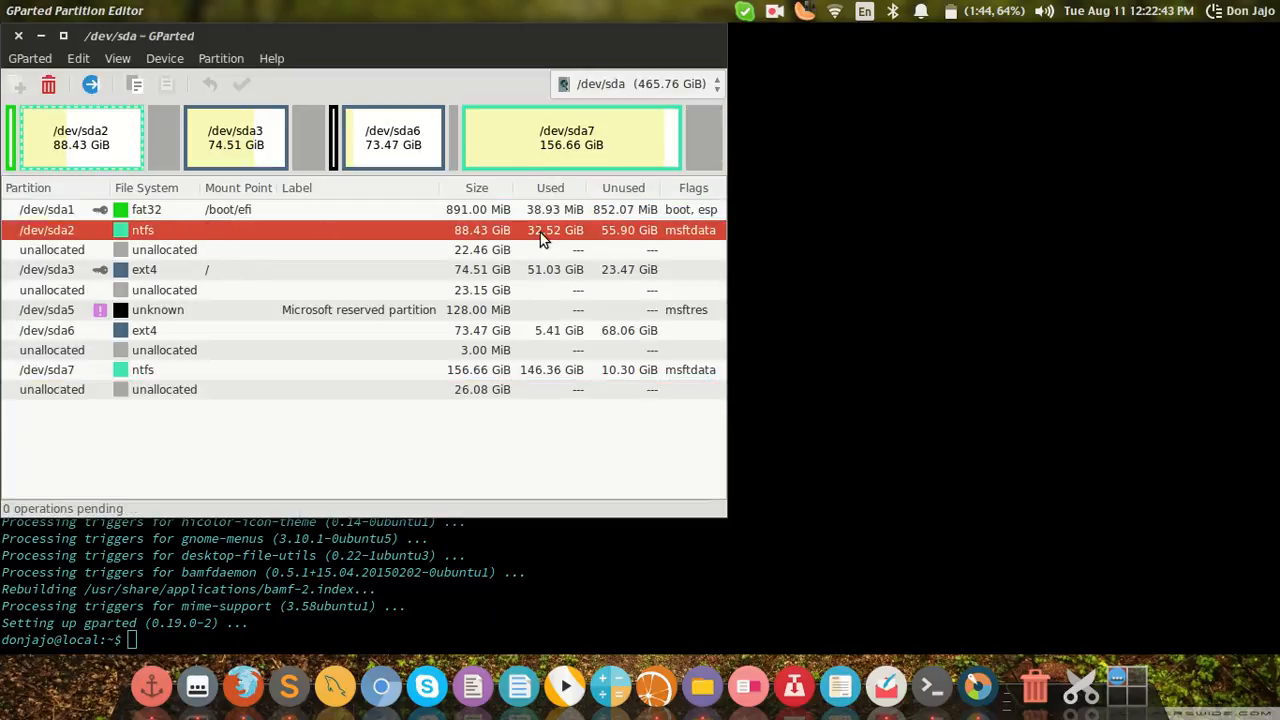
click(477, 253)
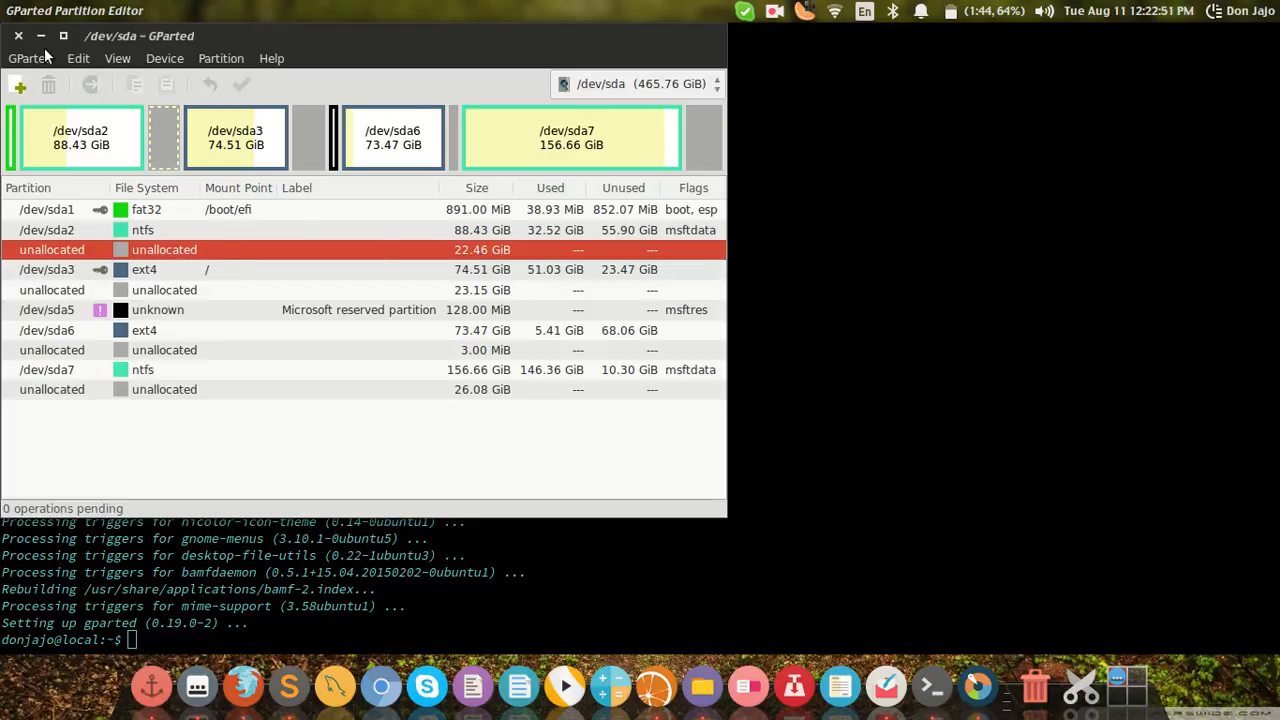
click(777, 10)
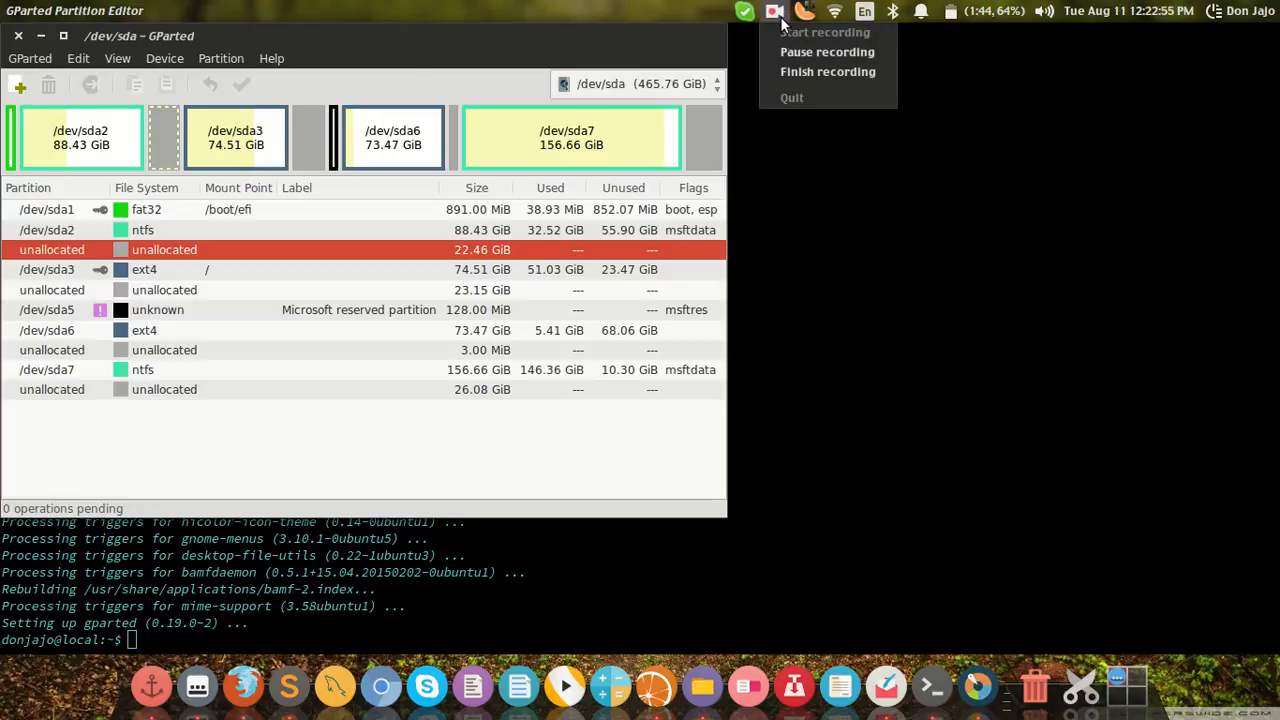
click(786, 72)
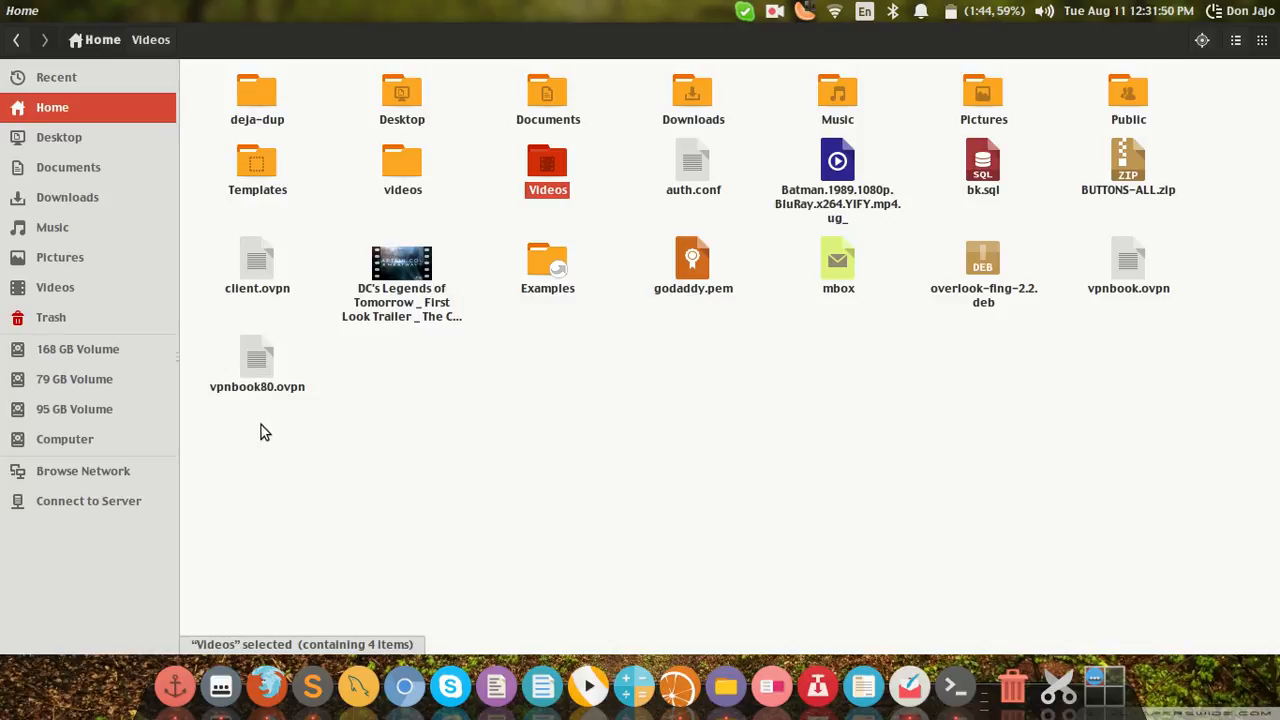
Step: Open the 95 GB Volume in the file manager
click(99, 413)
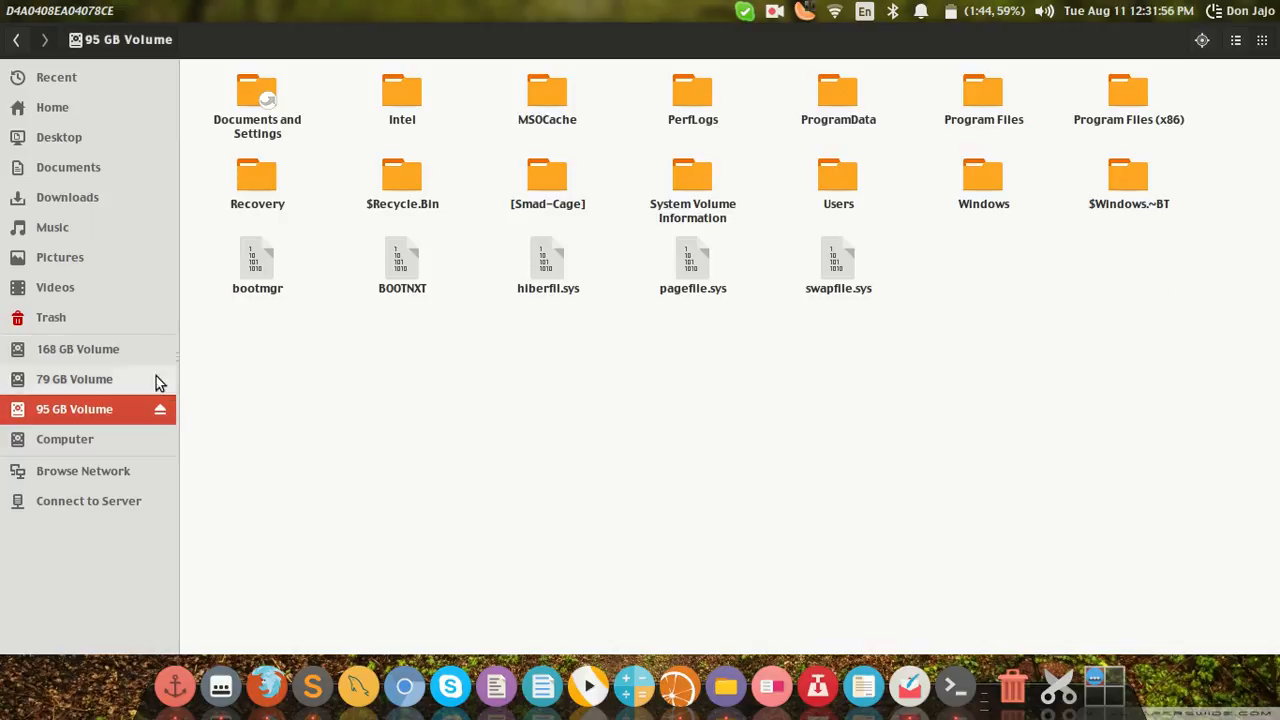
click(774, 11)
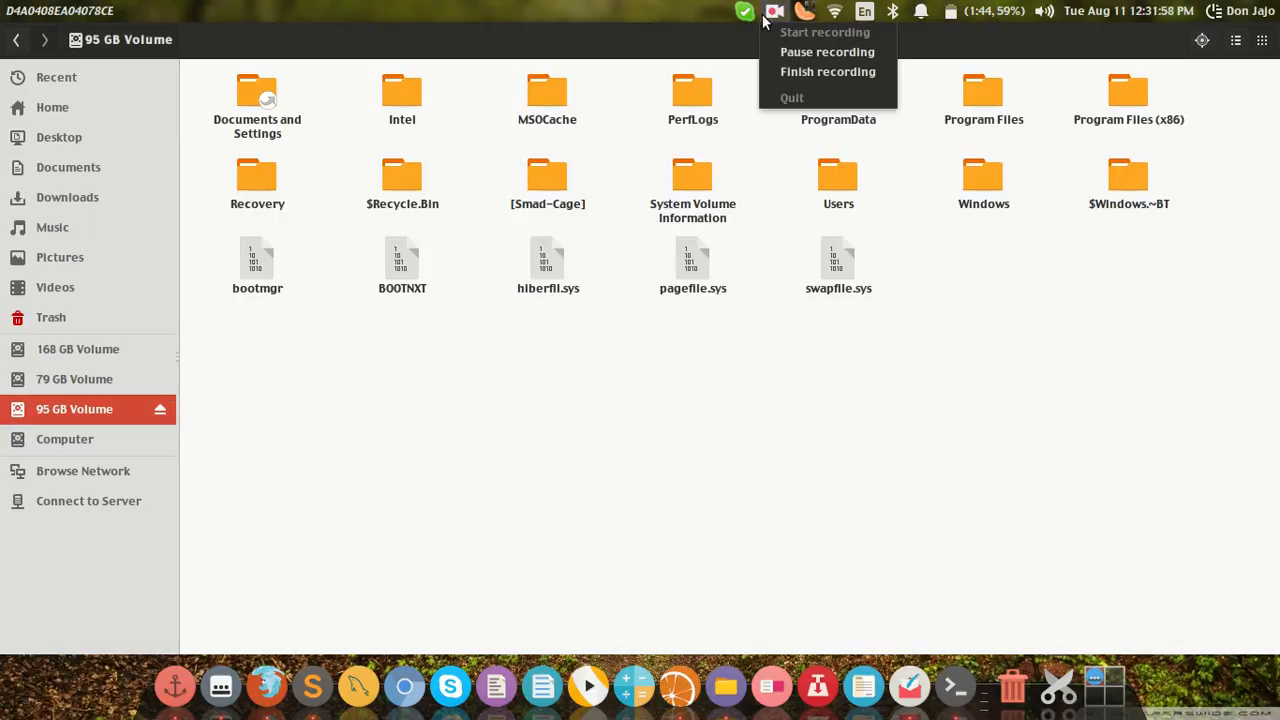